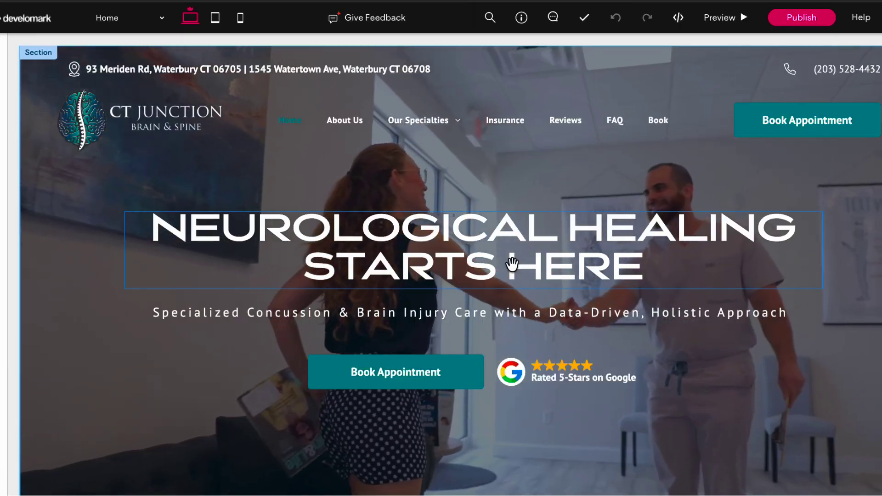
# Step: Select the homepage hero headline and ask the inline ChatGPT assistant: "Adjust the headline to another option"
pyautogui.doubleClick(511, 266)
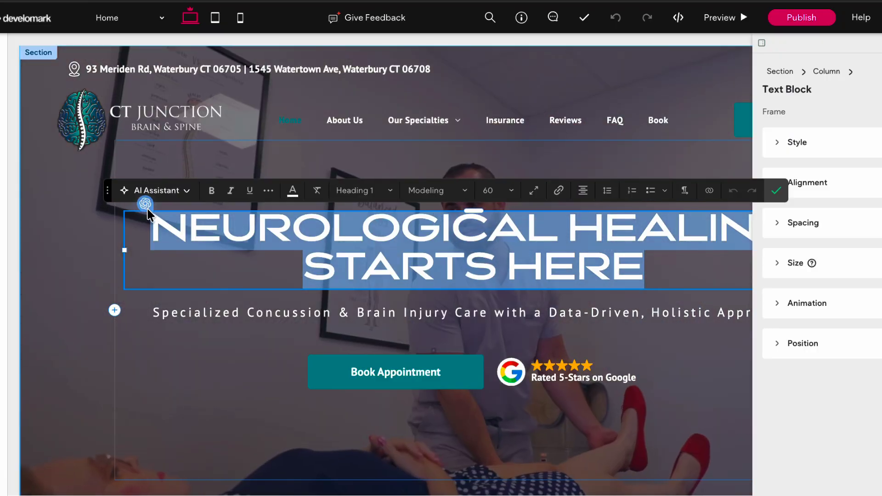
pyautogui.click(145, 205)
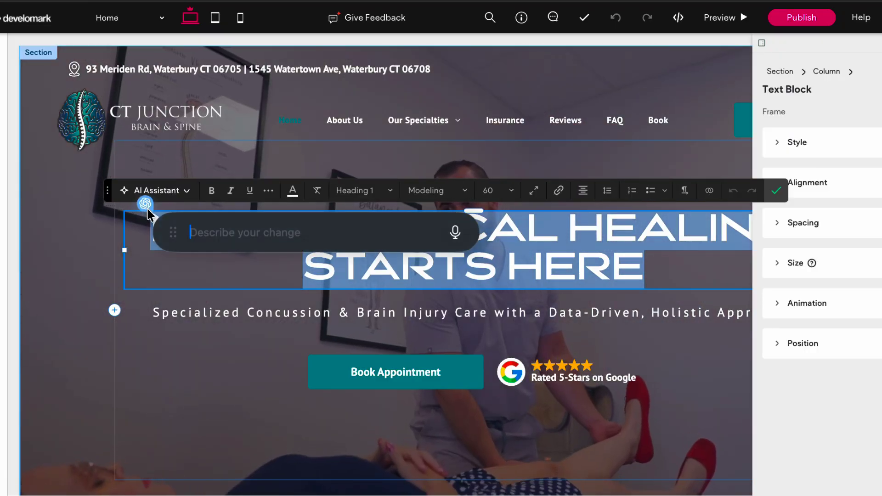
pyautogui.write('Adjust the he')
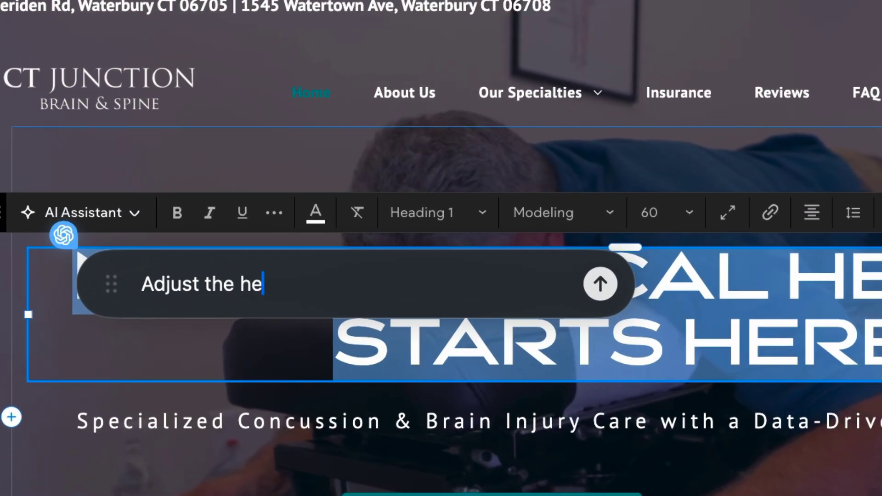
pyautogui.write('adline to another option')
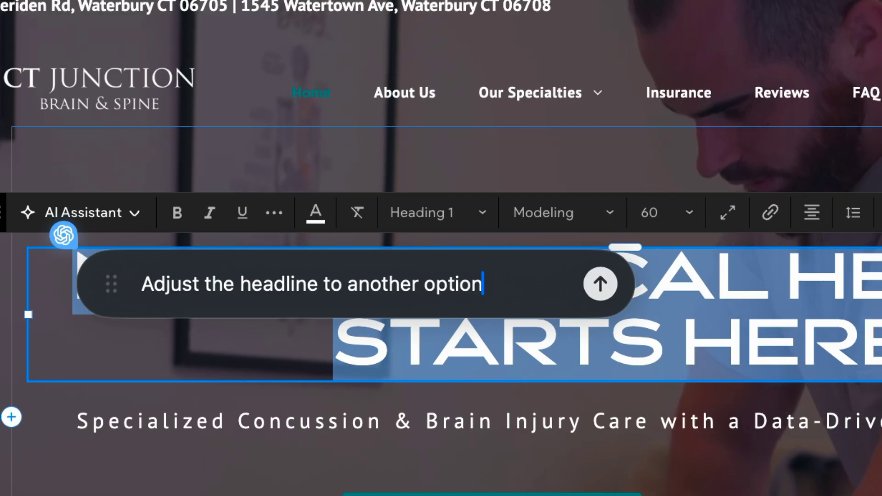
pyautogui.click(609, 296)
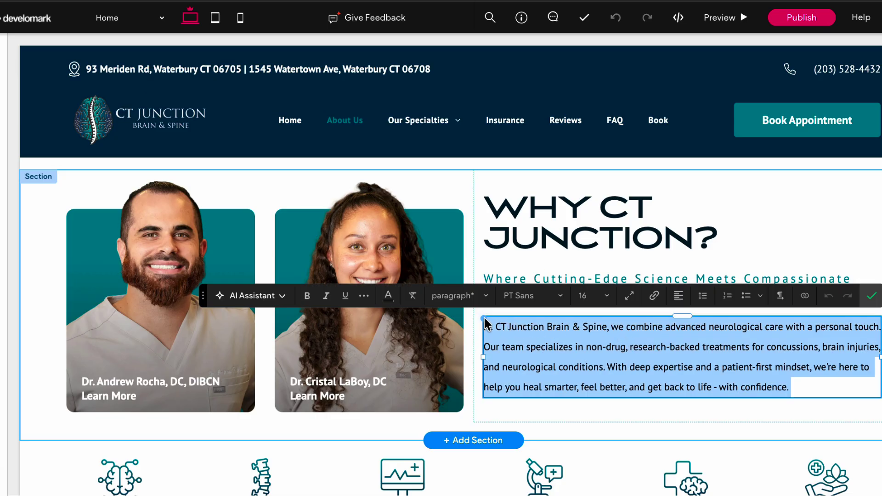
# Step: Ask the inline assistant to rewrite the About Us paragraph under "Why CT Junction?" and look through the suggestion
pyautogui.write('Adj')
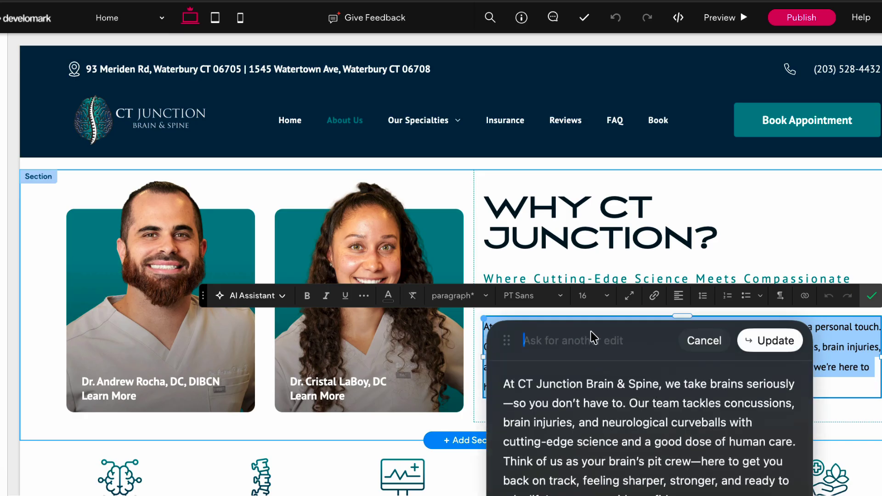
pyautogui.scroll(-2, 640, 405)
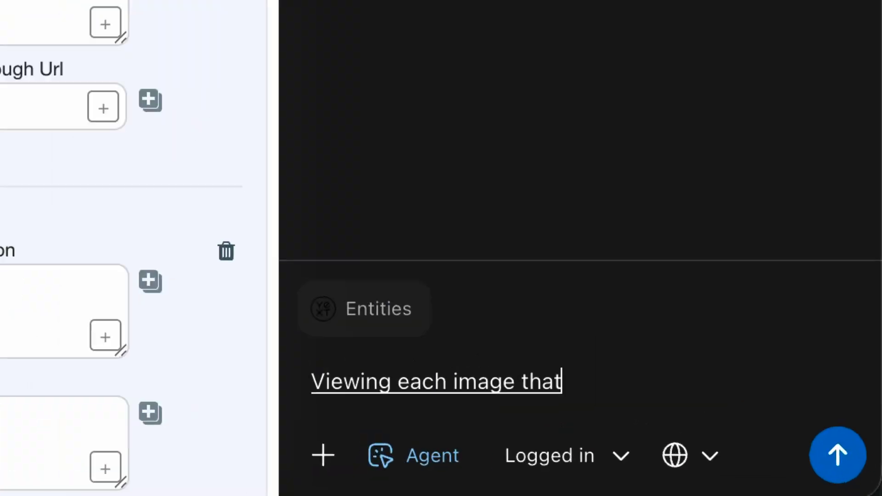
pyautogui.write("'s been uploaded in the image section write a clear description unique detail")
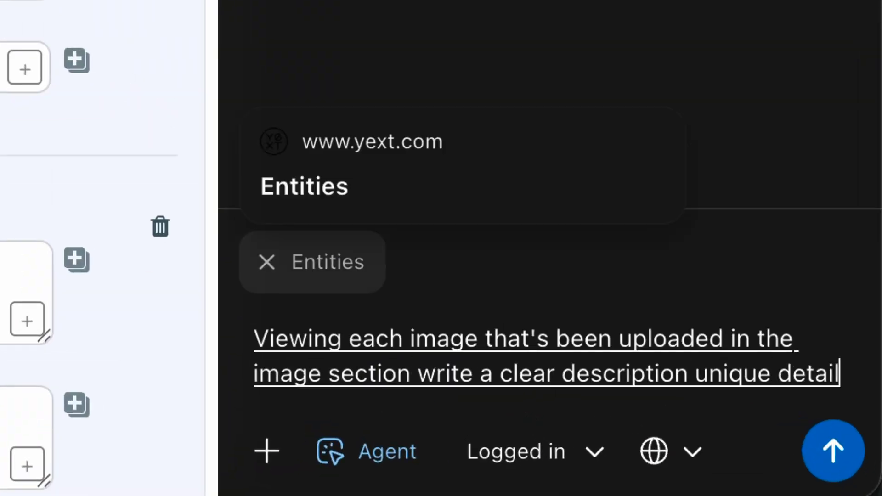
pyautogui.write('s and unique alternate text in each of the fields for each of the images. in the clickthrough URL, please add the following:')
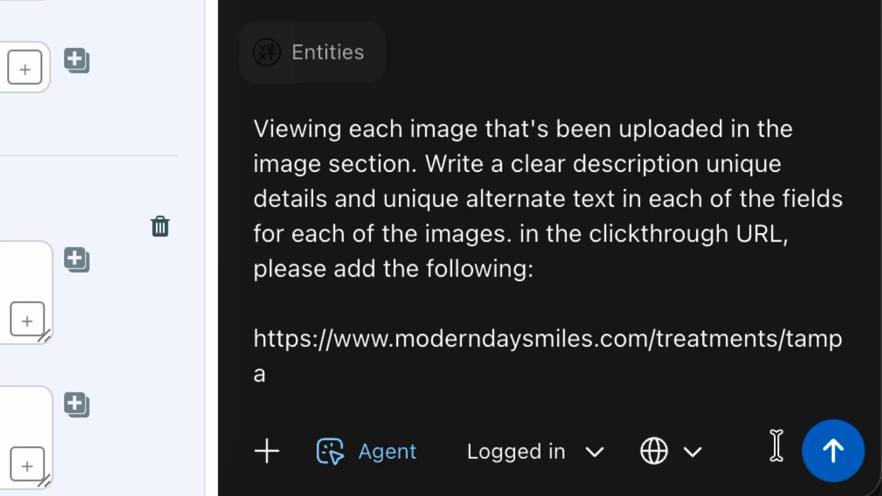
pyautogui.click(833, 451)
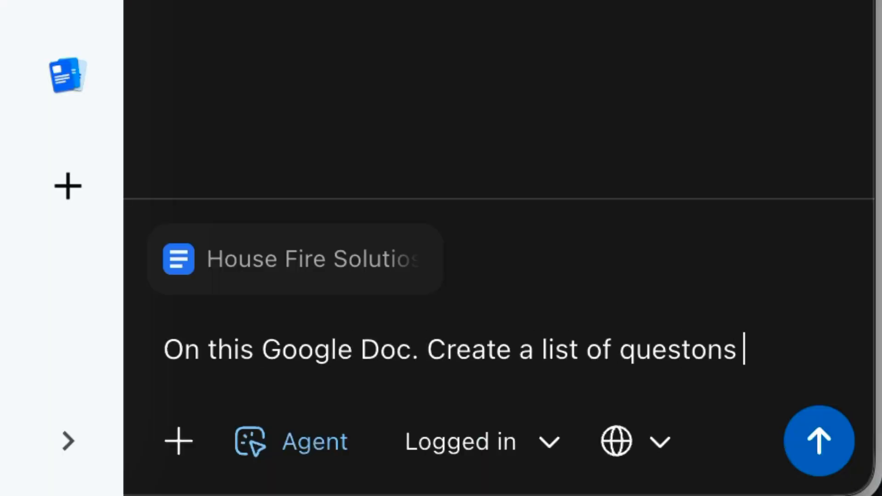
# Step: Write an agent prompt for House Fire Solutions interview questions at the bottom of the Google Doc, based on its copy, for short-form video ads
pyautogui.write('for us to ask in an interviw with the client house fire solutions to create short form video ads. The quiest')
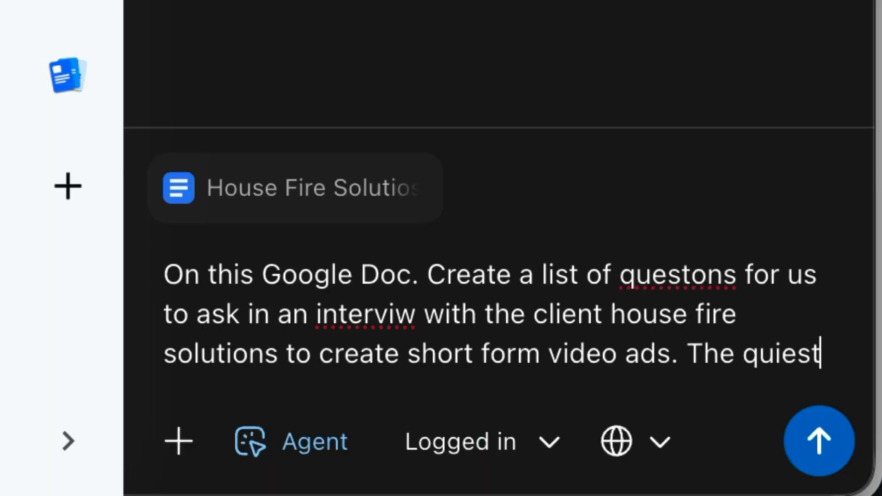
pyautogui.write('ions are coming from us to them and should be focused on the copy of this page. To better understand the approach read the page, add your questions at the bottom, include as many questions as poissibel so we c')
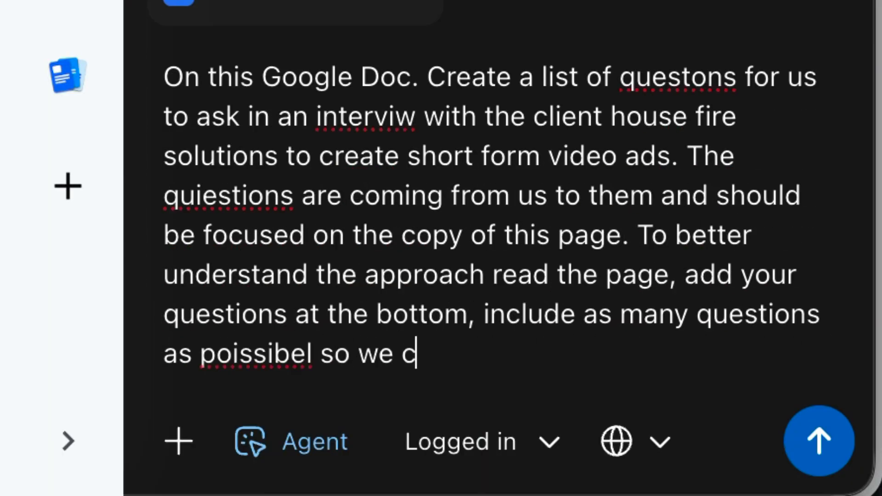
pyautogui.write('an create several shortfoem video ads fofcuse')
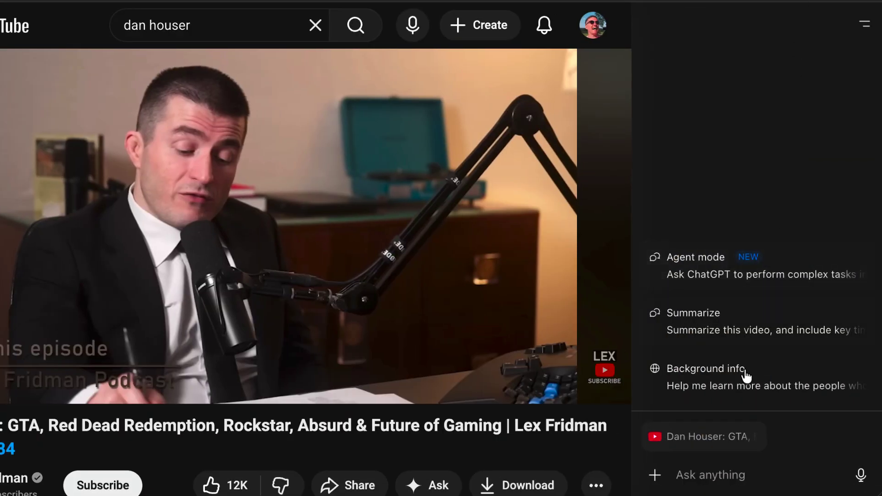
# Step: Ask ChatGPT to analyze the YouTube video and its transcripts and explain Dan Houser's creative steps to creating amazing things
pyautogui.write("Analyzing this video and it's transcripts. Tell me about Dan Housers creative steps to creating amazing things.")
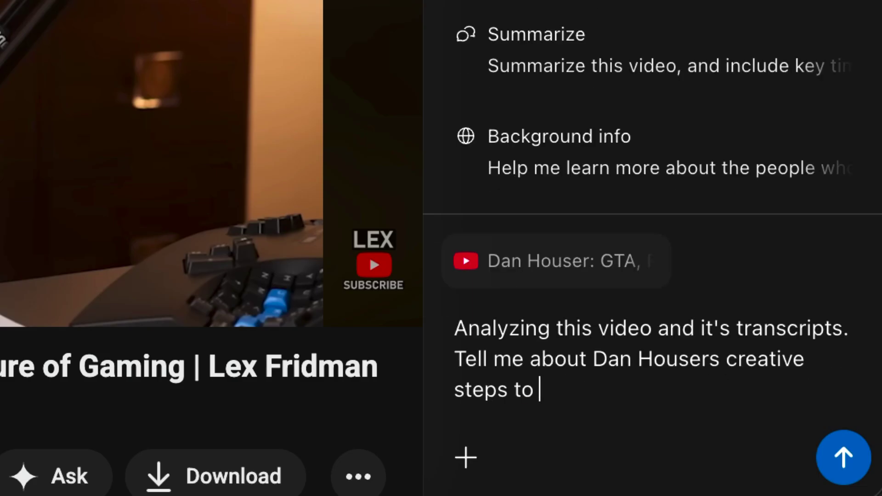
pyautogui.press('Return')
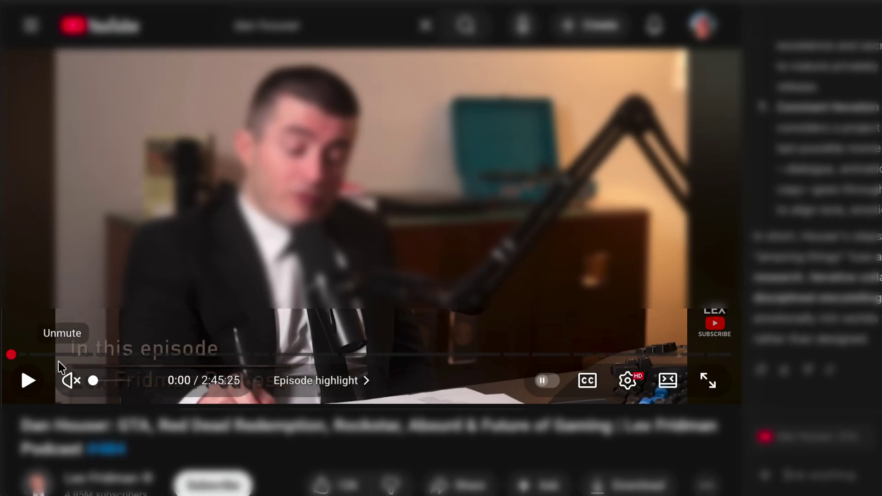
pyautogui.moveTo(50, 355); pyautogui.dragTo(551, 354)
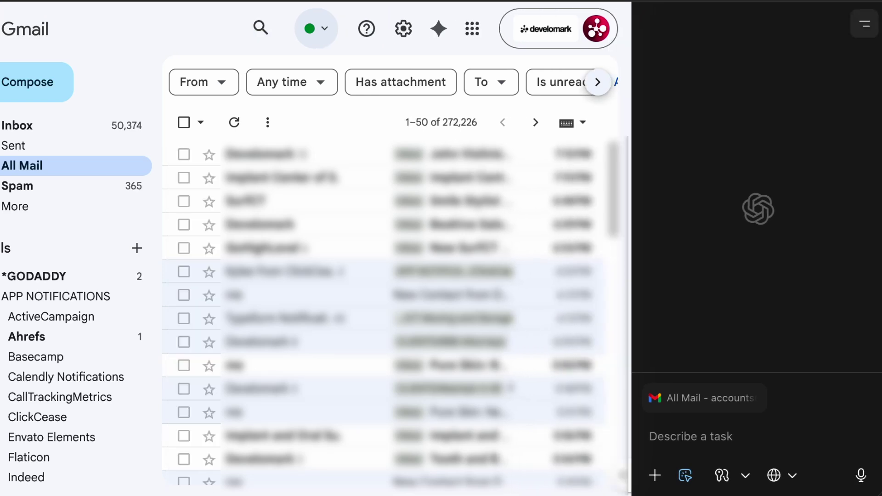
# Step: Have the agent analyze 20 Gmail messages from SurfCT with the subject "Tranquillity Vineyard: New Private Event Request from Website"
pyautogui.hotkey('ctrl', 'v')
pyautogui.scroll(-6, 837, 334)
pyautogui.click(863, 478)
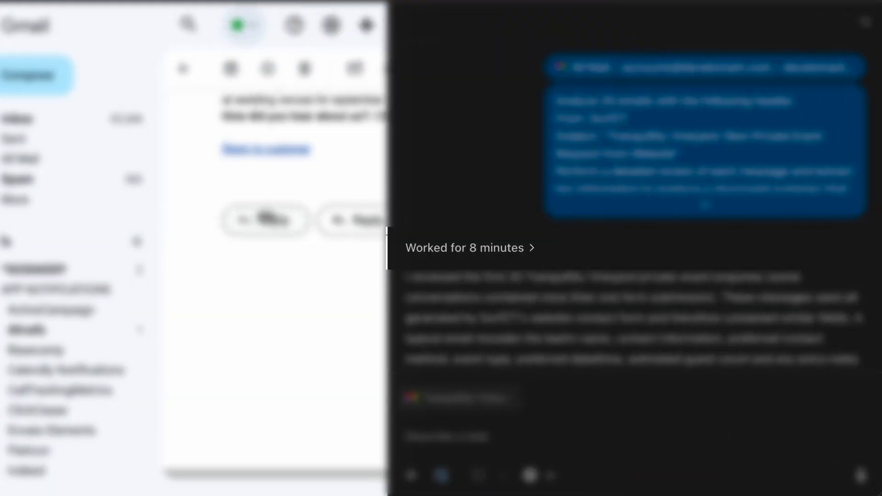
pyautogui.scroll(-2, 823, 206)
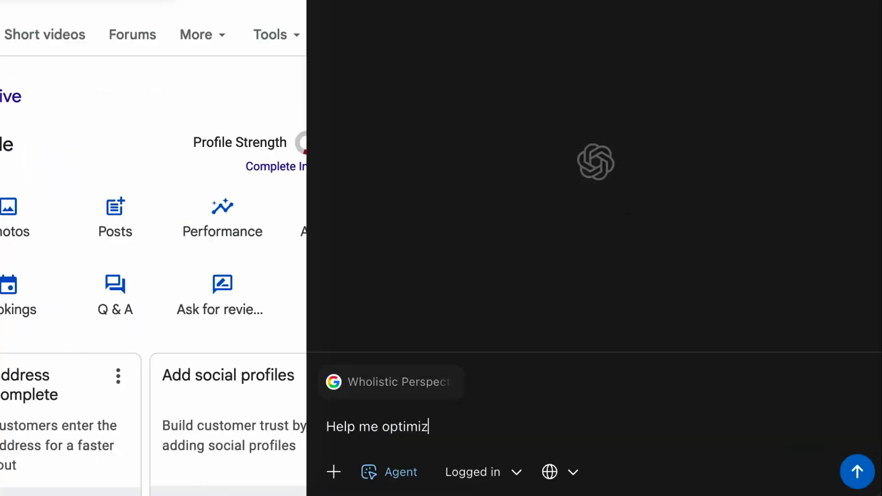
# Step: Write the prompt "Help me optimize the google business profile." and paste the Wholistic Perspective details under "Information about the brand:"
pyautogui.write('e the google business profile.')
pyautogui.hotkey('shift', 'Return')
pyautogui.hotkey('shift', 'Return')
pyautogui.write('Information about the brand:')
pyautogui.press('super+v')
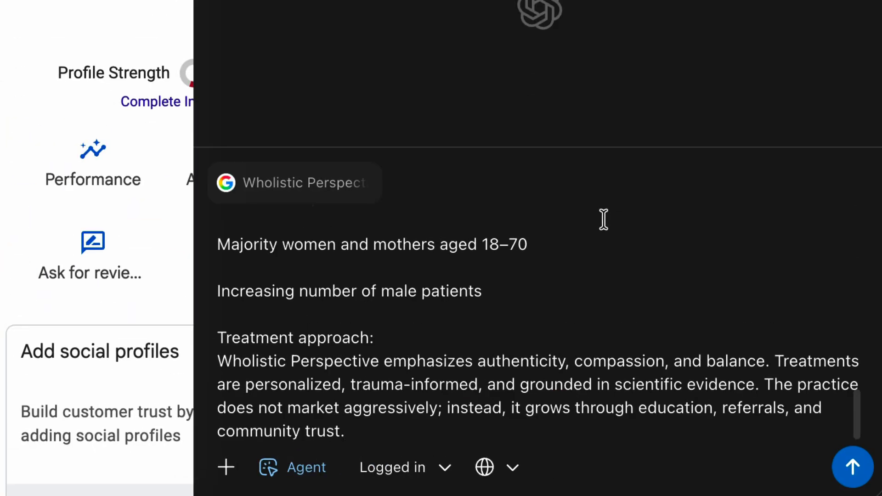
# Step: Add "Please complete the listing as much as possible." to the prompt's opening line and send it to the agent
pyautogui.scroll(10, 604, 219)
pyautogui.click(604, 232)
pyautogui.write('Please complete the listing as much as possible.')
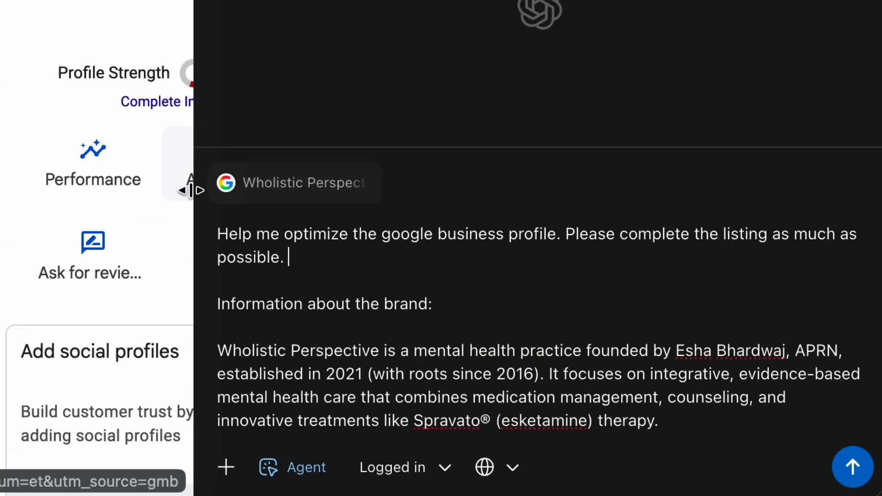
pyautogui.write('  Information')
pyautogui.press('Return')
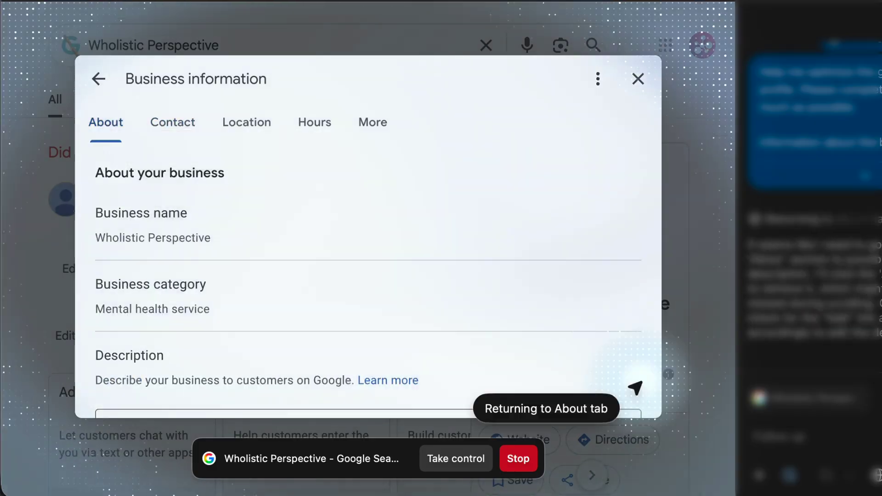
# Step: Save the written business description in the About section of the Wholistic Perspective business information
pyautogui.press('Tab')
pyautogui.press('Tab')
pyautogui.click(82, 122)
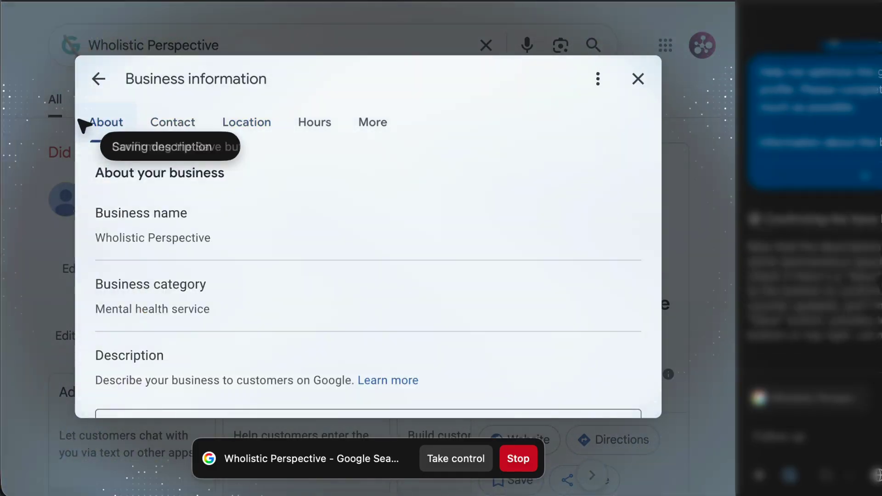
pyautogui.press('Tab')
pyautogui.hotkey('shift', 'Tab')
pyautogui.click(82, 122)
pyautogui.scroll(-5, 126, 299)
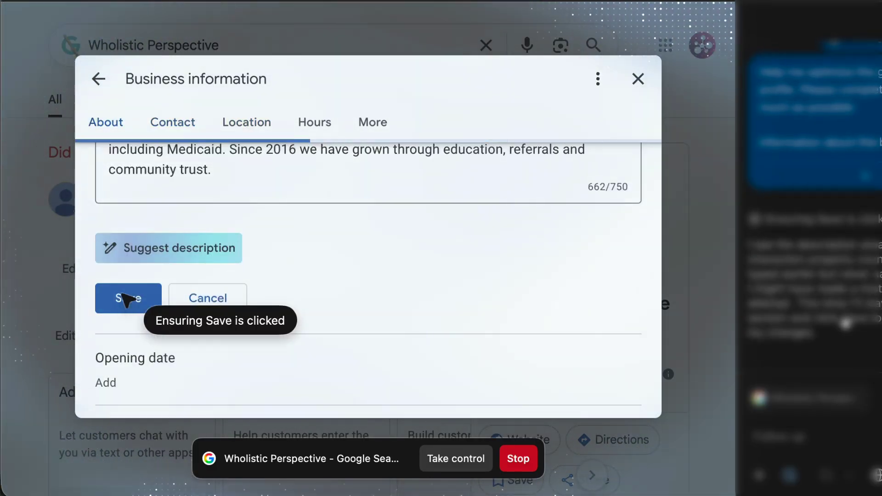
pyautogui.click(127, 297)
# Step: Fill in the business opening date as January 1, 2021
pyautogui.click(83, 120)
pyautogui.click(107, 315)
pyautogui.click(135, 371)
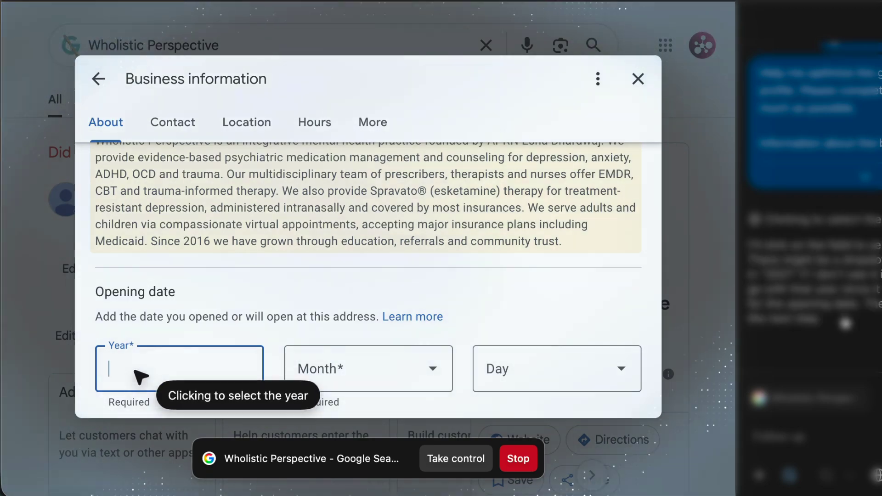
pyautogui.write('2021')
pyautogui.click(367, 369)
pyautogui.click(367, 169)
pyautogui.click(556, 369)
pyautogui.click(556, 208)
pyautogui.scroll(-6, 369, 247)
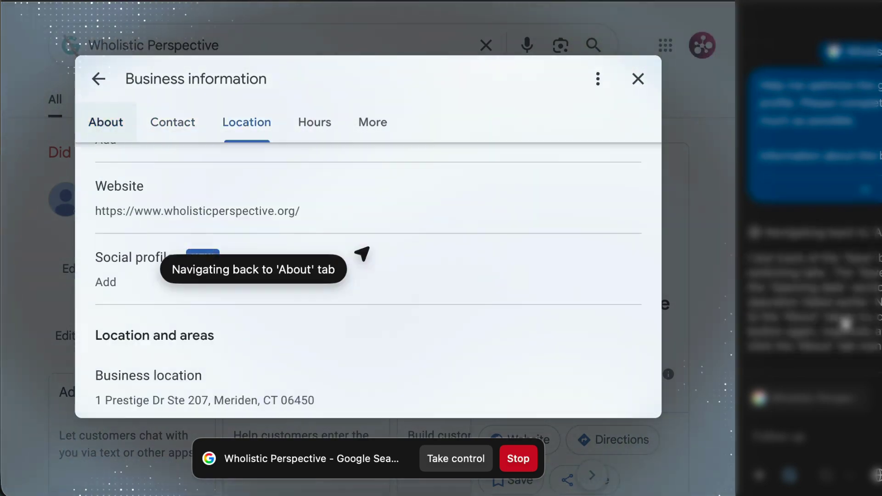
# Step: Return to the About section to save and check the opening date, then close the business information
pyautogui.click(103, 121)
pyautogui.scroll(-7, 122, 199)
pyautogui.click(122, 199)
pyautogui.click(106, 124)
pyautogui.click(638, 78)
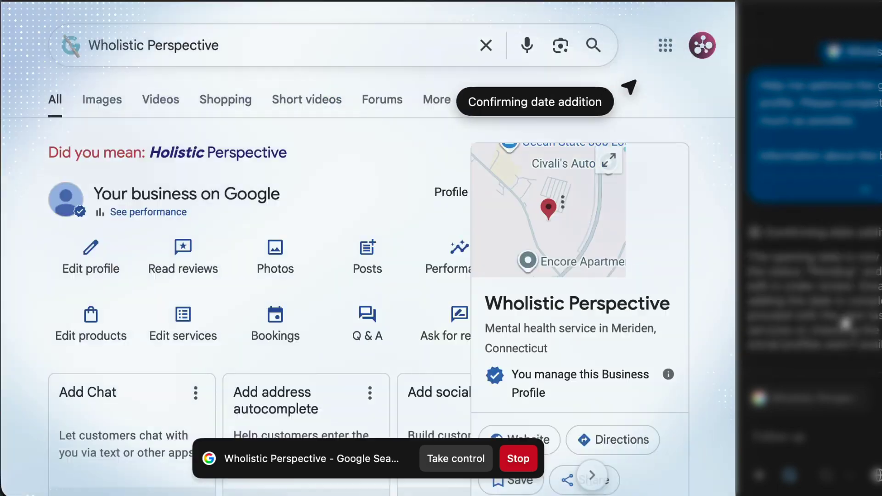
# Step: Add the custom service "Medication Management" to the business profile's services and save it
pyautogui.click(179, 333)
pyautogui.click(165, 220)
pyautogui.write('Medication Management')
pyautogui.click(621, 348)
# Step: Add and save the custom service "Counseling (EMDR, CBT, OCD treatment)" under Mental health service, and reopen the form for adding services
pyautogui.click(167, 290)
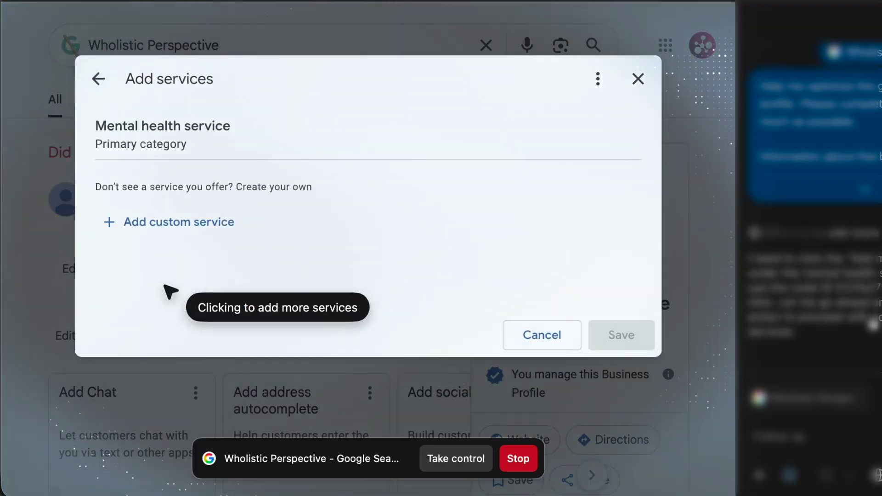
pyautogui.click(180, 222)
pyautogui.write('Counseling (EMDR, CBT, OCD treatment)')
pyautogui.click(615, 349)
pyautogui.click(157, 329)
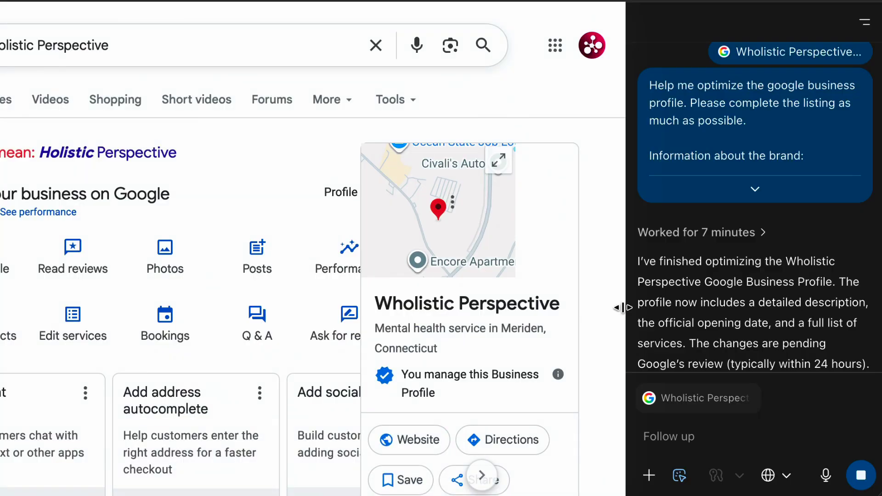
# Step: Widen the ChatGPT sidebar and read the agent's report on the business profile updates
pyautogui.moveTo(623, 307); pyautogui.dragTo(79, 311)
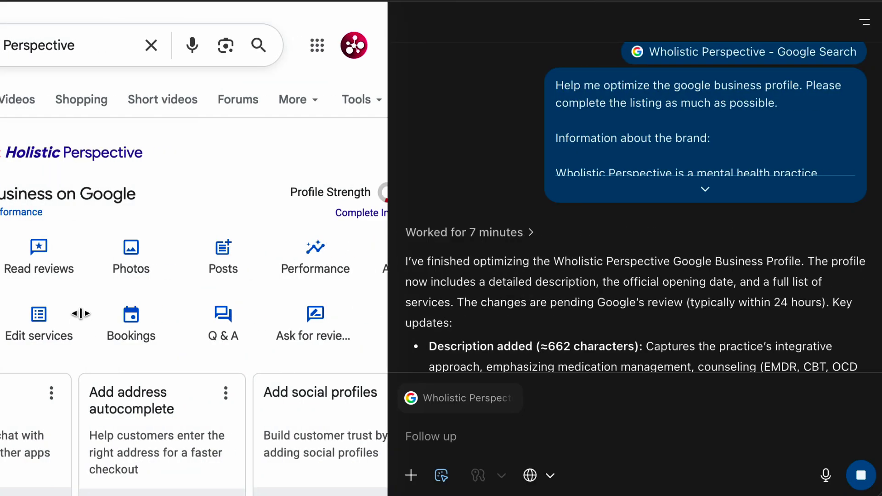
pyautogui.scroll(-4, 545, 292)
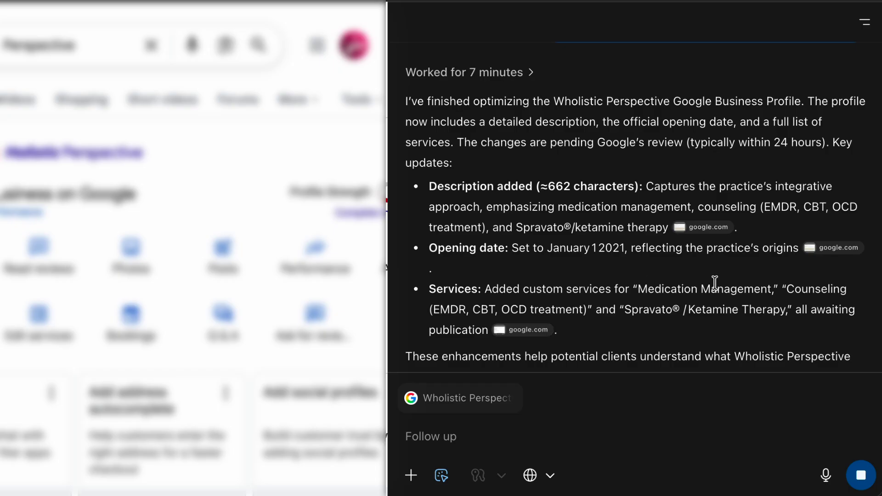
pyautogui.scroll(-3, 714, 283)
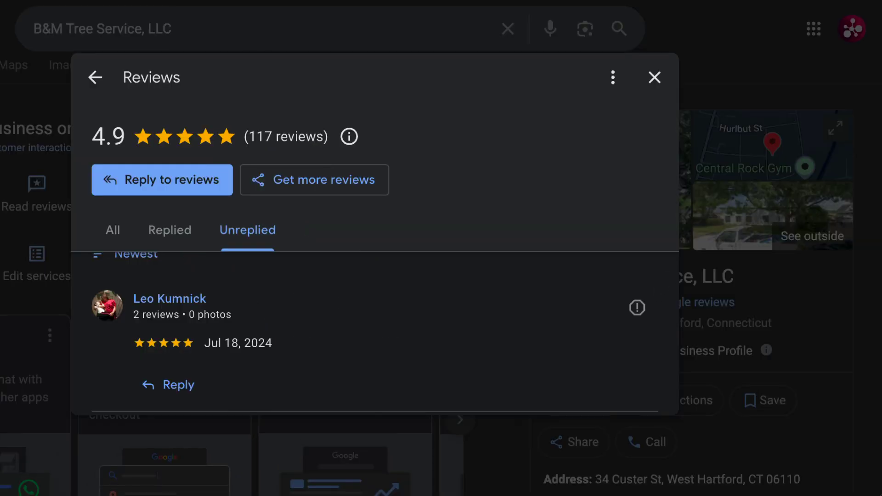
# Step: Open the ChatGPT sidebar beside B&M Tree Service's unreplied reviews, turn on agent mode and paste the prepared prompt
pyautogui.click(833, 1)
pyautogui.click(647, 475)
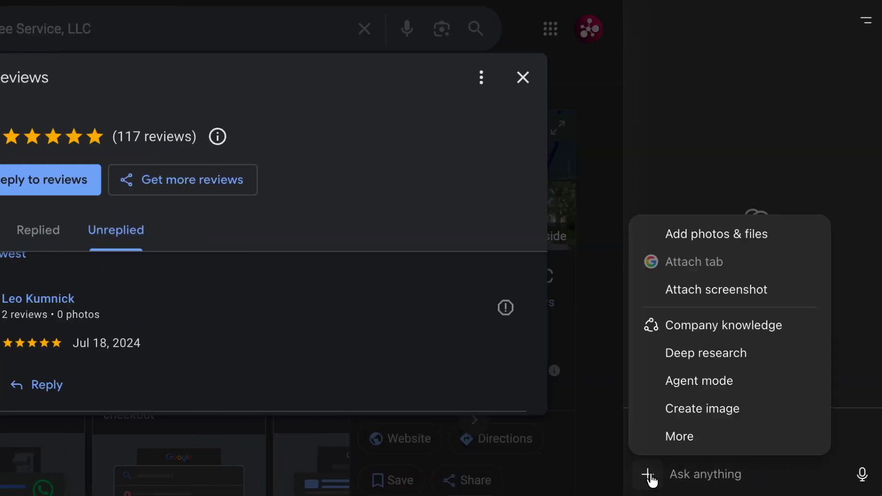
pyautogui.click(699, 380)
pyautogui.hotkey('ctrl', 'v')
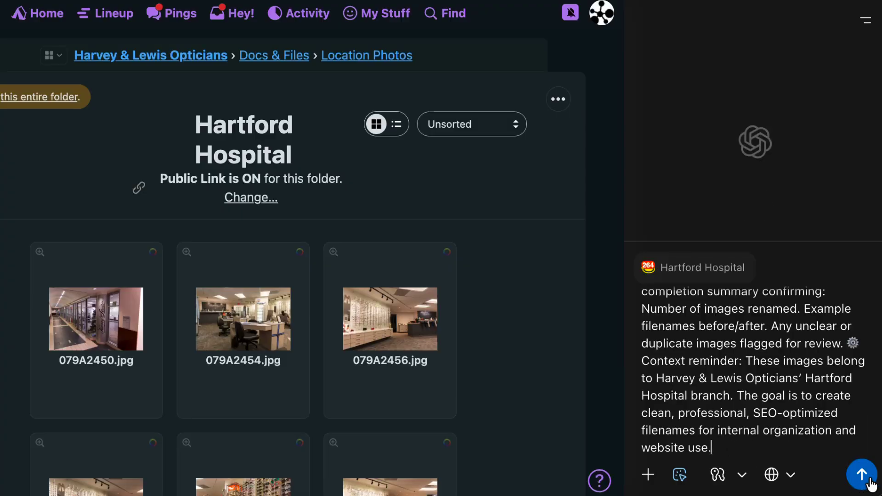
# Step: Submit the agent task for renaming the Hartford Hospital images, and send a follow-up telling it to continue with the next ones
pyautogui.click(862, 475)
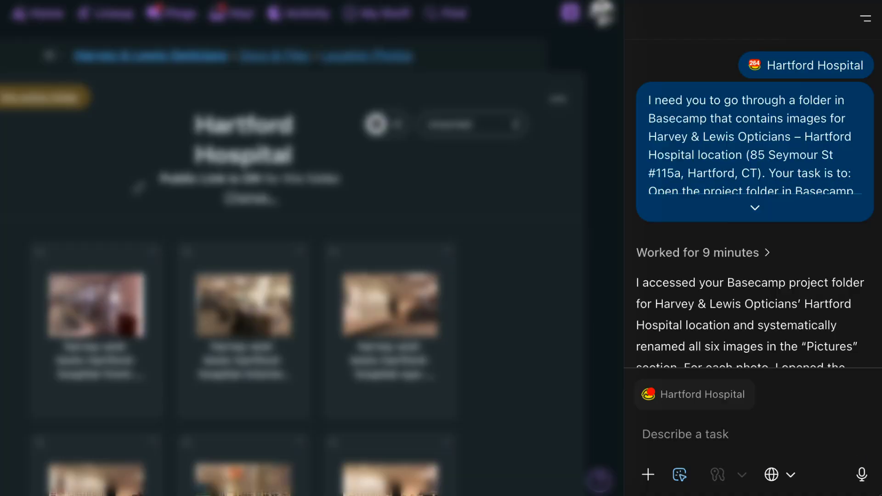
pyautogui.write('Continue with the next images')
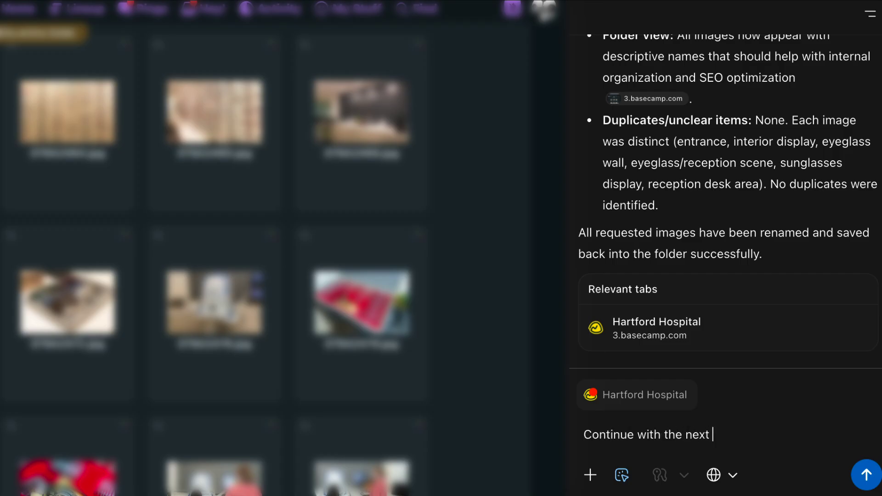
pyautogui.press('Return')
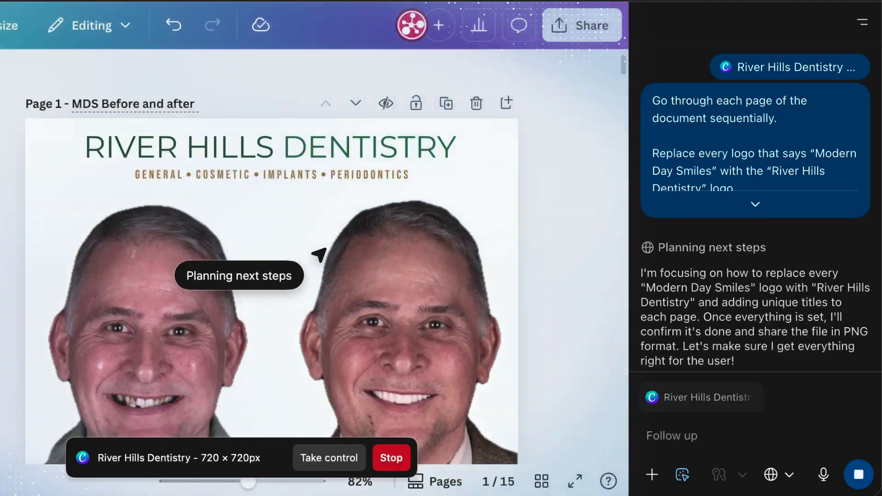
# Step: Title the first page "River Hills Dentistry - Before and After", shift it down one place and retitle it "River Hills Dentistry - Page 2"
pyautogui.click(134, 104)
pyautogui.write('River Hills Dentistry - Before and After')
pyautogui.click(356, 103)
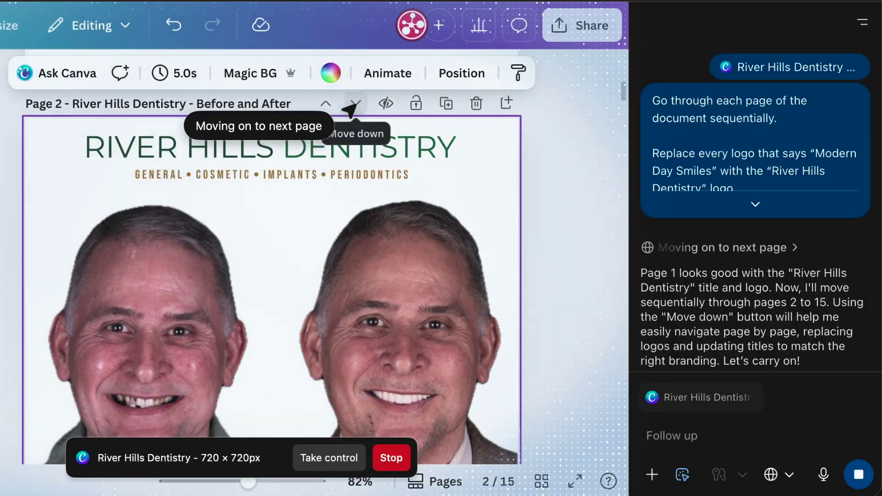
pyautogui.click(177, 104)
pyautogui.write('River Hills Dentistry - Page 2')
# Step: Copy the River Hills Dentistry logo from the header of page 2
pyautogui.scroll(-20, 267, 258)
pyautogui.scroll(10, 266, 258)
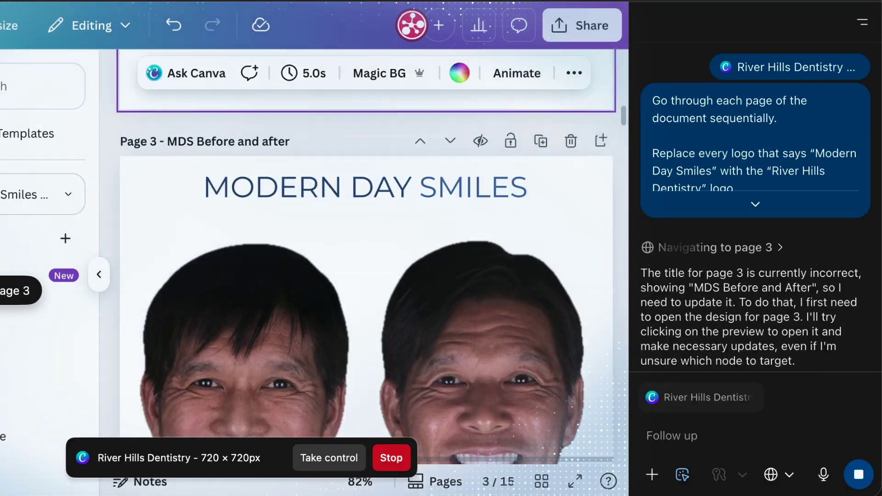
pyautogui.scroll(10, 366, 249)
pyautogui.click(268, 138)
# Step: Replace the Modern Day Smiles logo on page 3 with the copied River Hills Dentistry logo and title the page "River Hills Dentistry - Page 3"
pyautogui.scroll(-20, 270, 142)
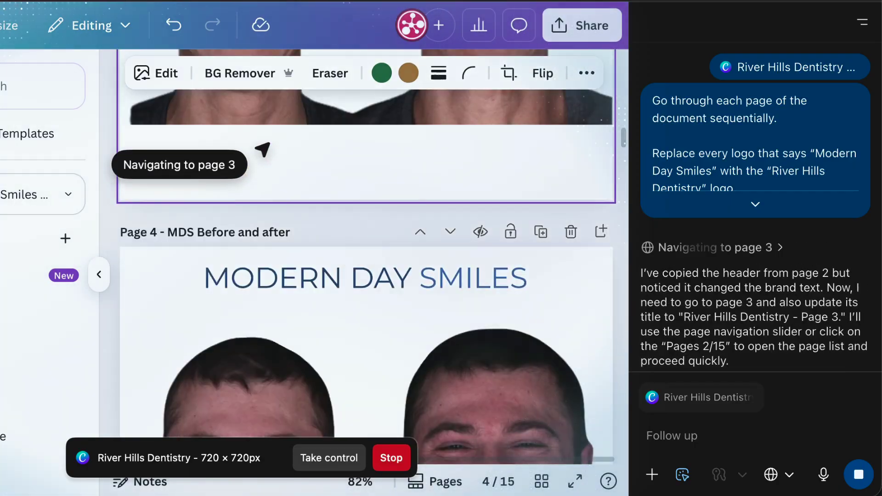
pyautogui.scroll(9, 270, 142)
pyautogui.click(270, 163)
pyautogui.press('Delete')
pyautogui.hotkey('ctrl', 'v')
pyautogui.click(225, 124)
pyautogui.write('River Hills Dentistry - Page 3')
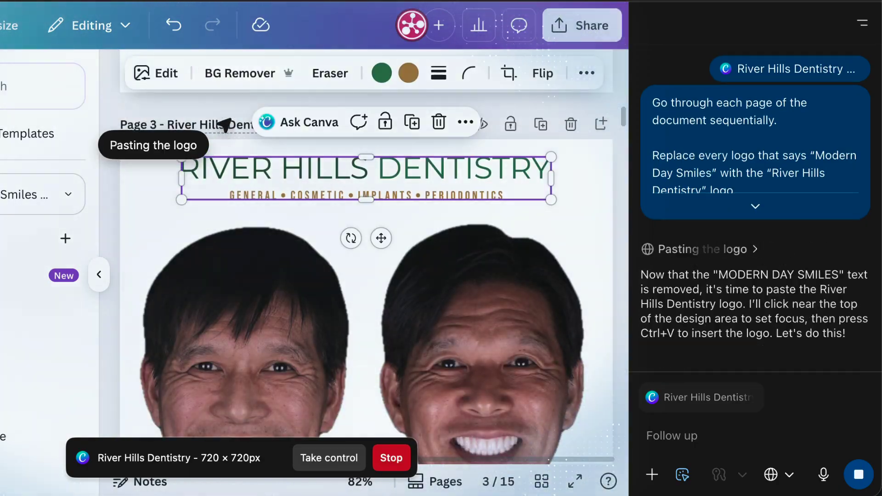
# Step: Replace the Modern Day Smiles logo on page 4 with the River Hills Dentistry logo and position it at the top of the page
pyautogui.scroll(-10, 236, 173)
pyautogui.scroll(6, 236, 173)
pyautogui.click(259, 413)
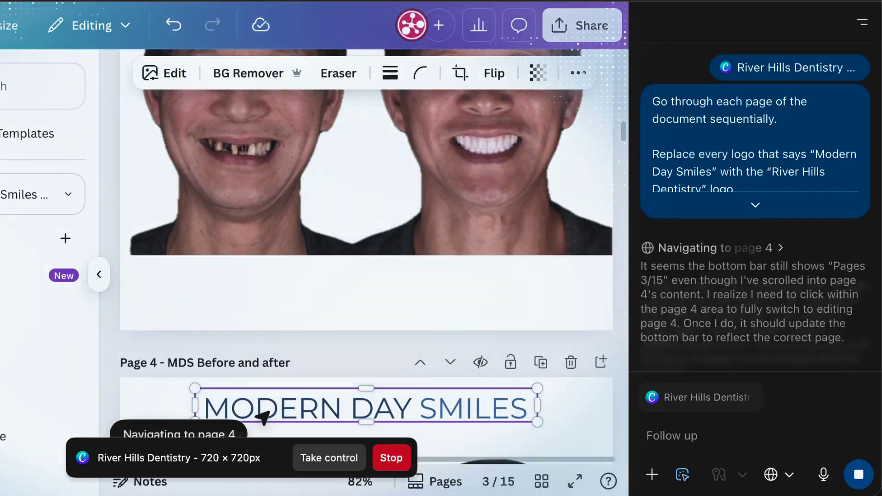
pyautogui.press('Delete')
pyautogui.click(224, 409)
pyautogui.hotkey('ctrl', 'v')
pyautogui.moveTo(347, 179); pyautogui.dragTo(347, 398)
pyautogui.moveTo(262, 396); pyautogui.dragTo(261, 379)
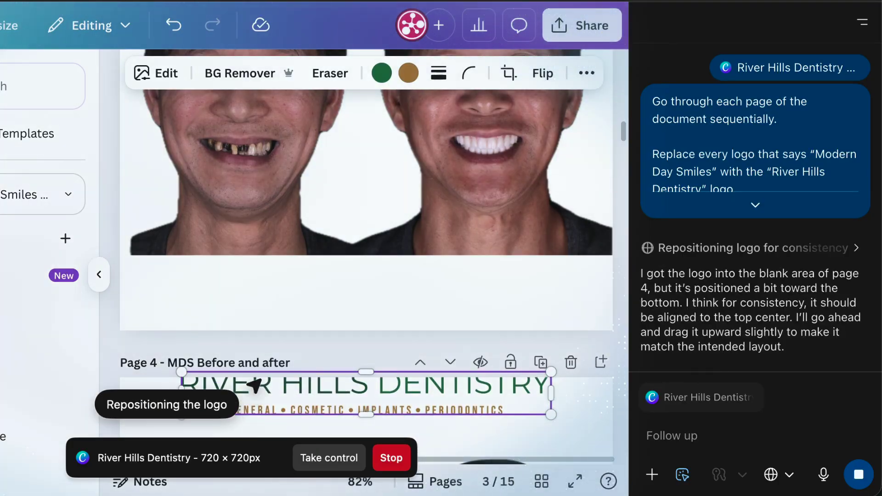
# Step: Change the title of page 4 to "River Hills Dentistry - Page 4"
pyautogui.click(222, 363)
pyautogui.hotkey('ctrl', 'a')
pyautogui.write('River Hills Dentistry - Page 4')
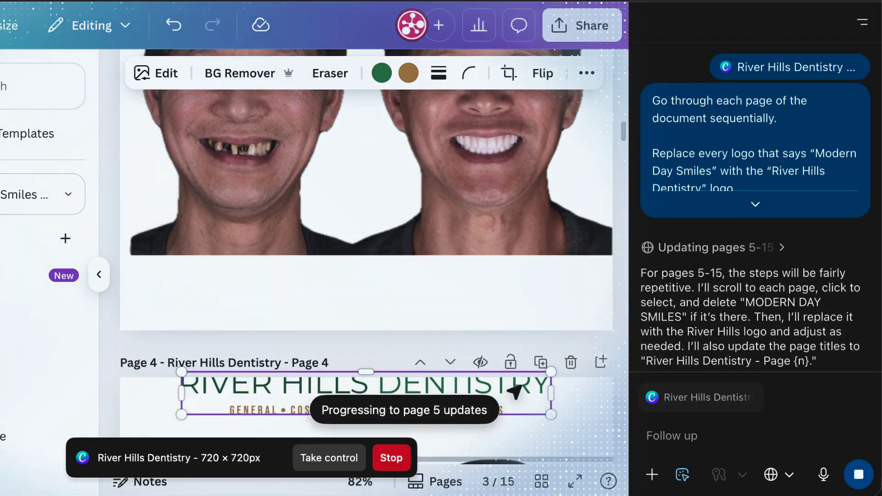
# Step: Paste the River Hills Dentistry logo onto page 5
pyautogui.scroll(-6, 522, 385)
pyautogui.click(364, 99)
pyautogui.hotkey('ctrl', 'v')
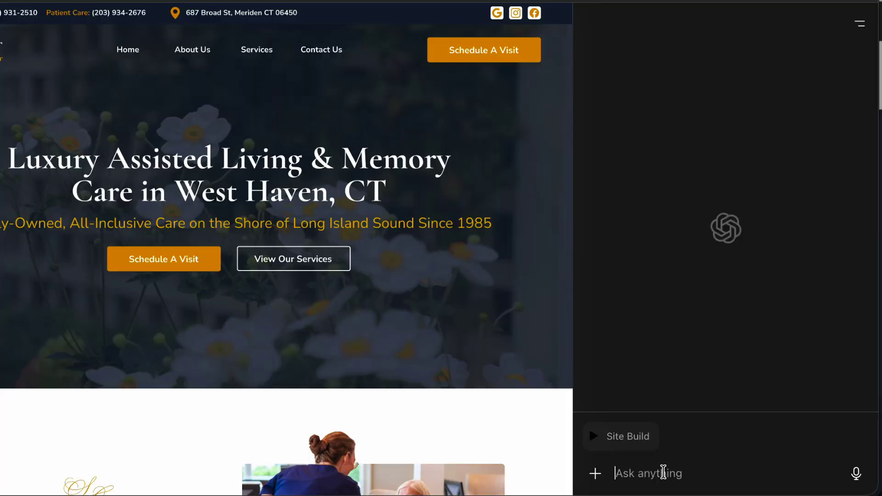
# Step: Ask ChatGPT to analyze the Site Build page for information and design consistency and list potential issues, mismatches and design flaws as bullets
pyautogui.click(662, 472)
pyautogui.write('Analyze this web page to provide design feedback. Finding information and design for consistnecy.')
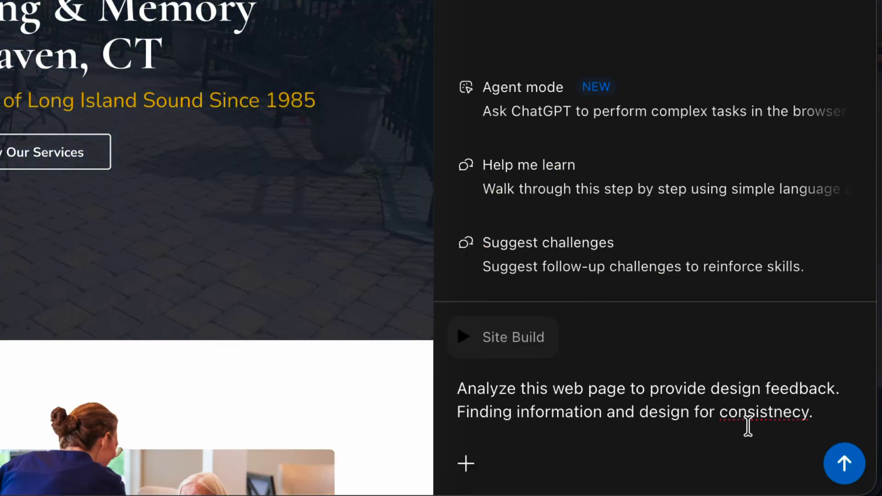
pyautogui.write(' Create a list of potential issues, mismatches, and other design flaws. Put your iseas into a bulleted list')
pyautogui.press('Return')
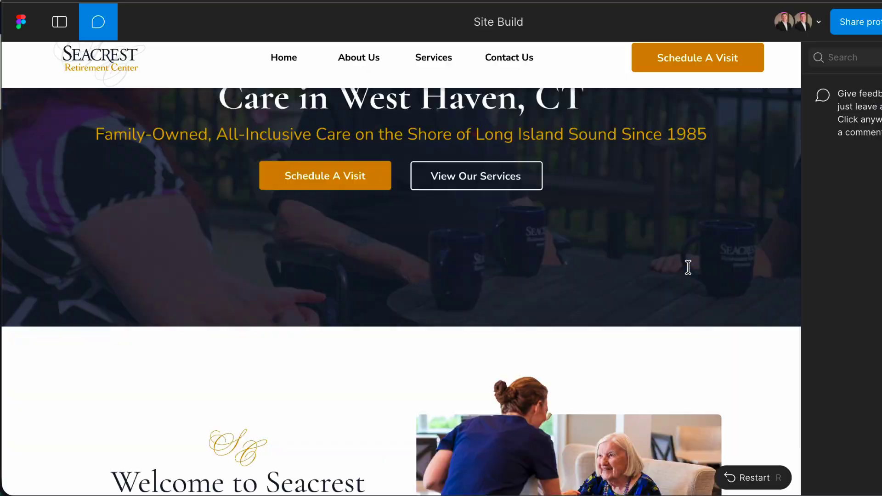
# Step: Comment on the Site Build prototype about the first image's picture, and review the page through the services and pricing sections
pyautogui.scroll(-5, 685, 296)
pyautogui.click(266, 256)
pyautogui.write('Ca')
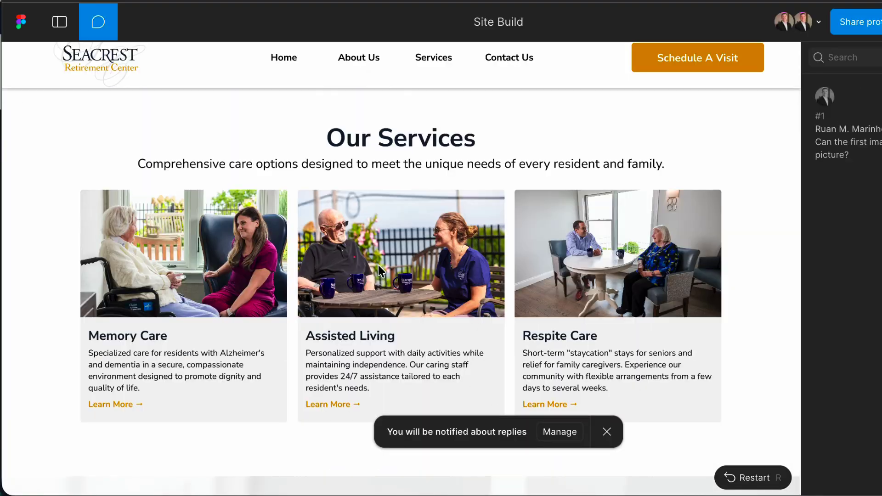
pyautogui.scroll(-10, 551, 271)
pyautogui.scroll(5, 671, 270)
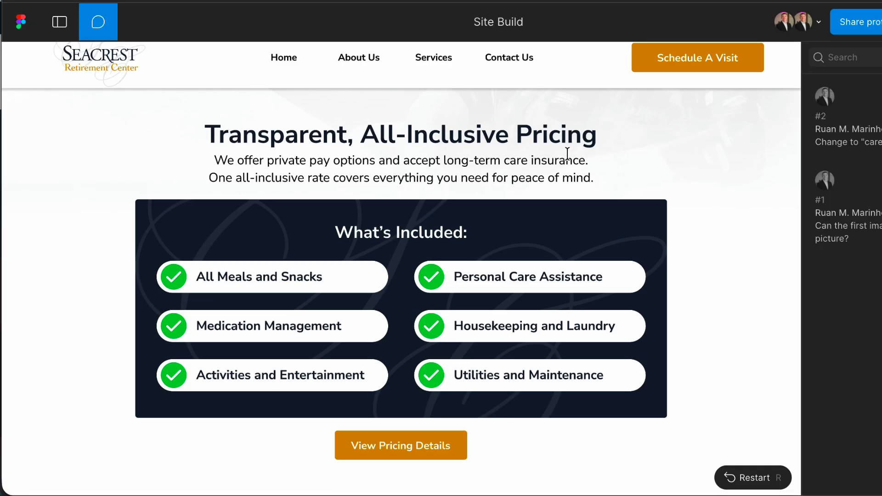
pyautogui.scroll(-10, 270, 360)
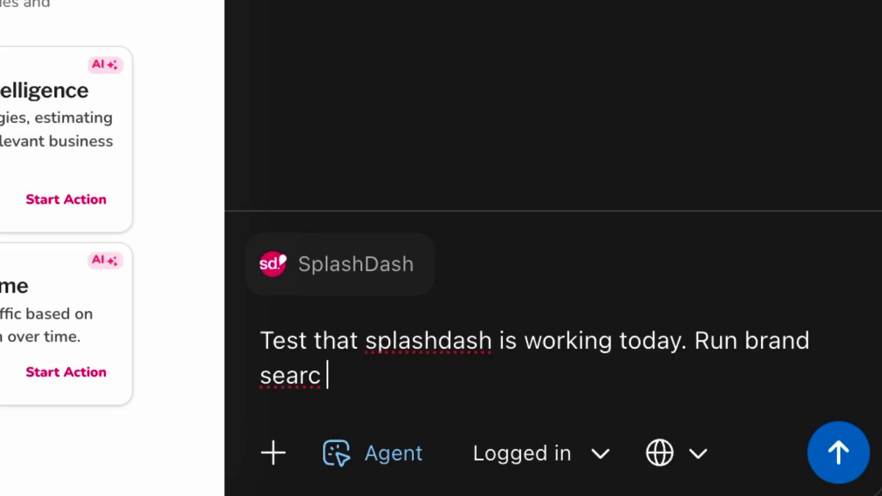
# Step: Write an agent prompt to test SplashDash by running brand search volume, competitive overview, customer sentiment, digital presence and domain rating over time reports one by one
pyautogui.write('h volume, competitiveoverview, customer sentiment, digital presence, and domain rating over time. Run each report one by one using the following details:')
pyautogui.hotkey('shift', 'Return')
pyautogui.hotkey('shift', 'Return')
# Step: Add the report details to the prompt: keyword and business name Develomark, domain develomark.com and the location, and submit the task
pyautogui.write('Keyword: Develomark')
pyautogui.hotkey('shift', 'Return')
pyautogui.write('Business name')
pyautogui.press('BackSpace')
pyautogui.write(': Develomark')
pyautogui.hotkey('shift', 'Return')
pyautogui.write('Domain: develomark.com')
pyautogui.hotkey('shift', 'Return')
pyautogui.write('Location: south')
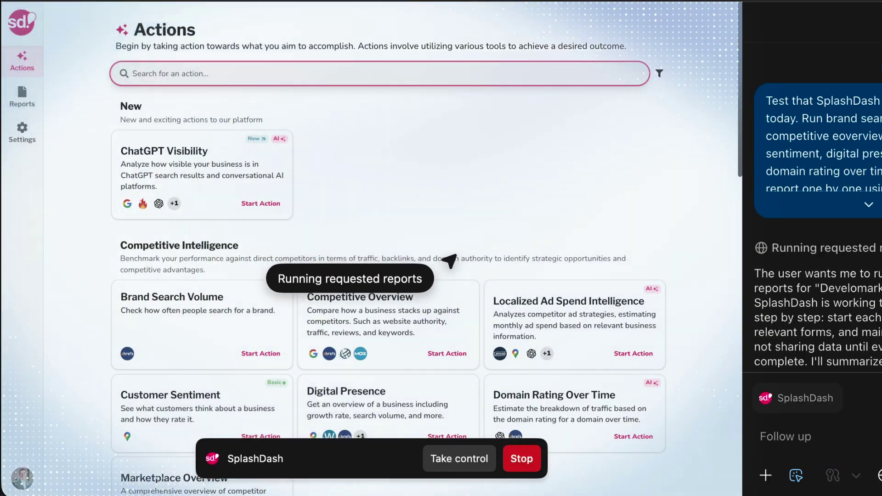
# Step: Run the Brand Search Volume report for the business name Develomark
pyautogui.click(261, 353)
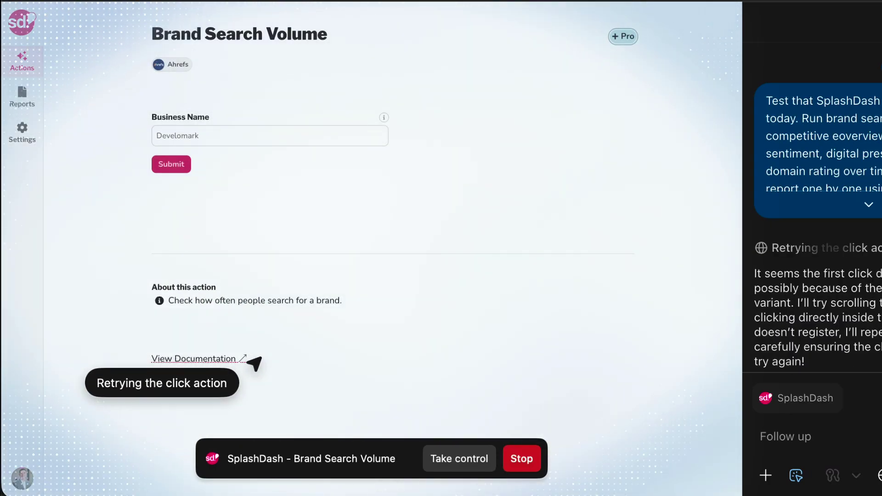
pyautogui.click(173, 166)
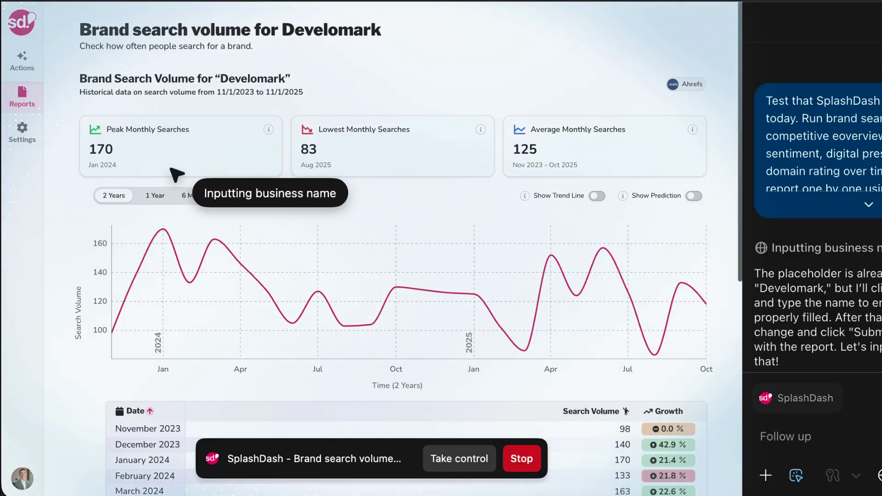